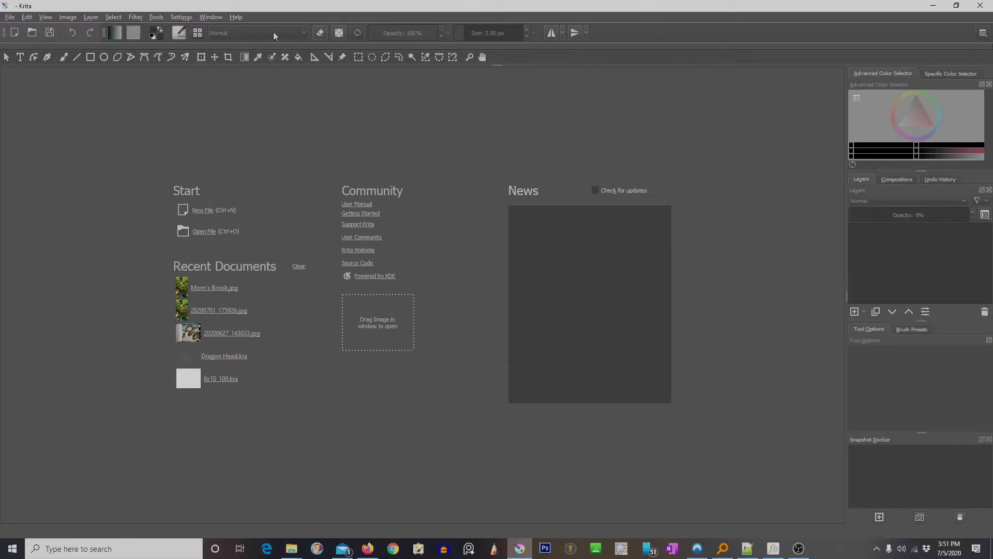
- Open the Help menu from Krita's start screen
{"action": "left_click", "coordinate": [236, 17]}
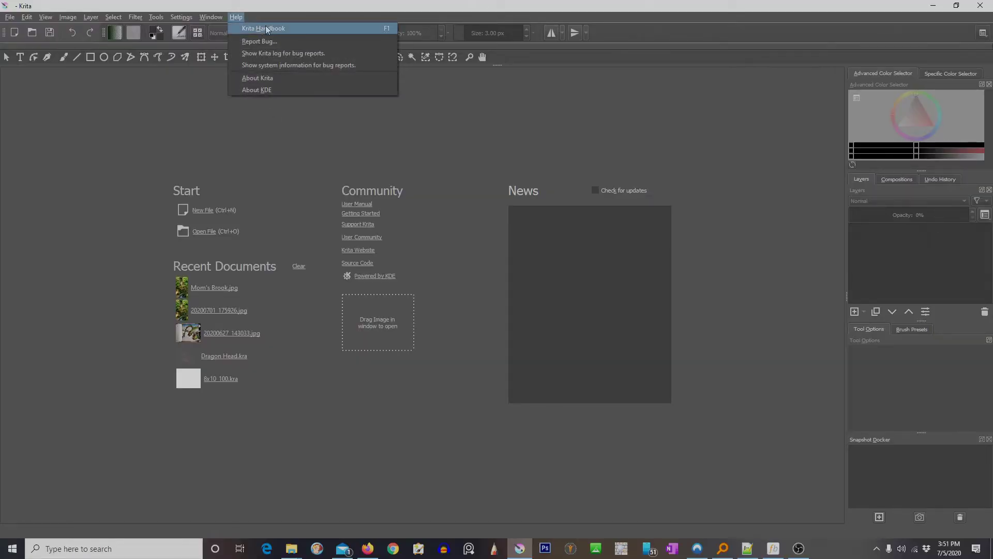
- Show the About Krita dialog for version 4.3.0
{"action": "left_click", "coordinate": [259, 76]}
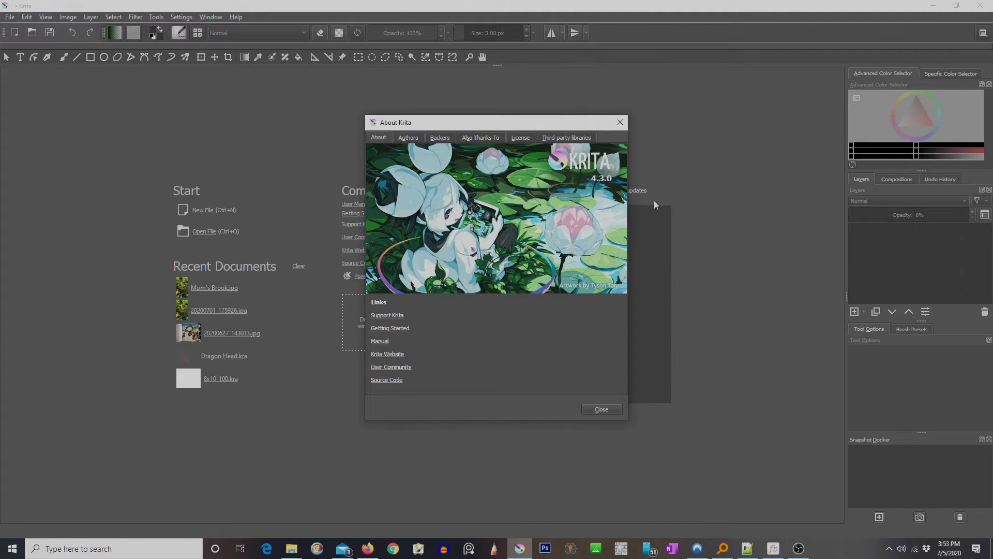
{"action": "left_click", "coordinate": [601, 409]}
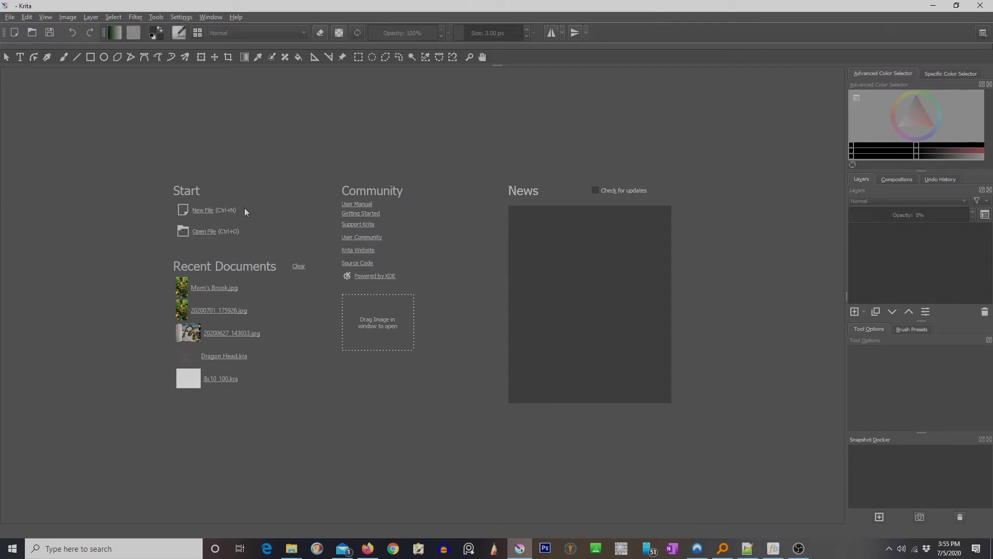
- Create a new 300 ppi document with width and height in inches, 16.53 × 11.69 in
{"action": "left_click", "coordinate": [206, 210]}
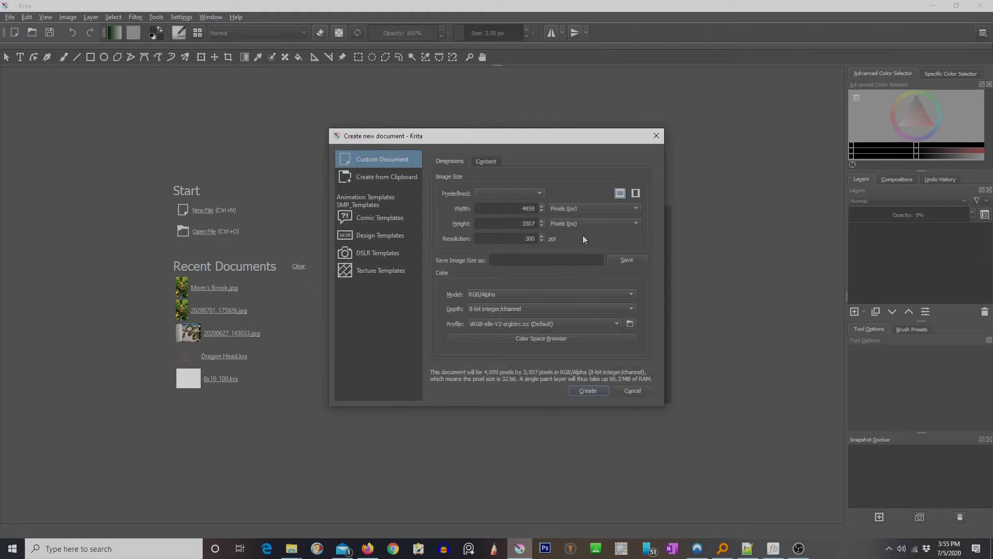
{"action": "left_click", "coordinate": [582, 207]}
{"action": "left_click", "coordinate": [576, 169]}
{"action": "left_click", "coordinate": [569, 224]}
{"action": "left_click", "coordinate": [570, 177]}
{"action": "left_click", "coordinate": [588, 391]}
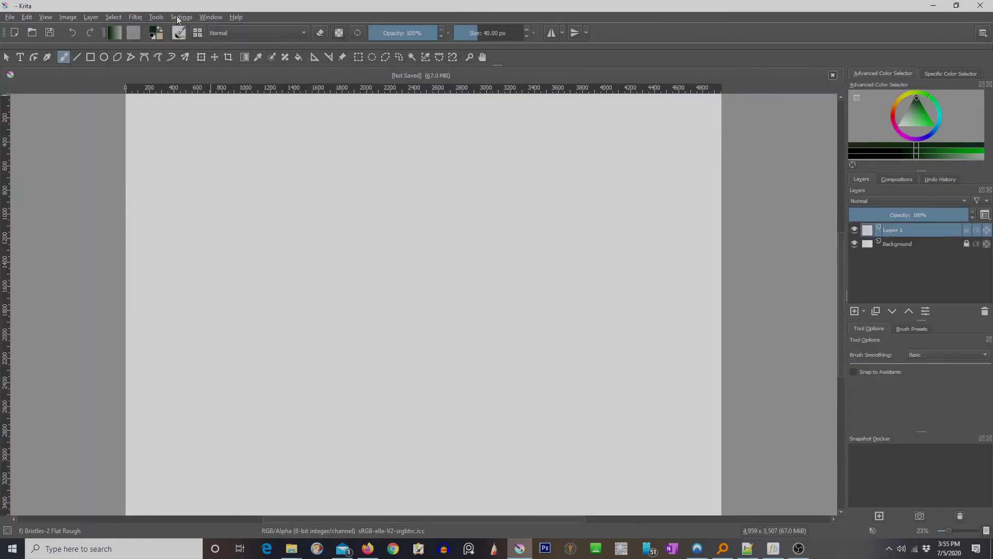
- Open Configure Krita from the Settings menu to view the Display acceleration settings
{"action": "left_click", "coordinate": [177, 19]}
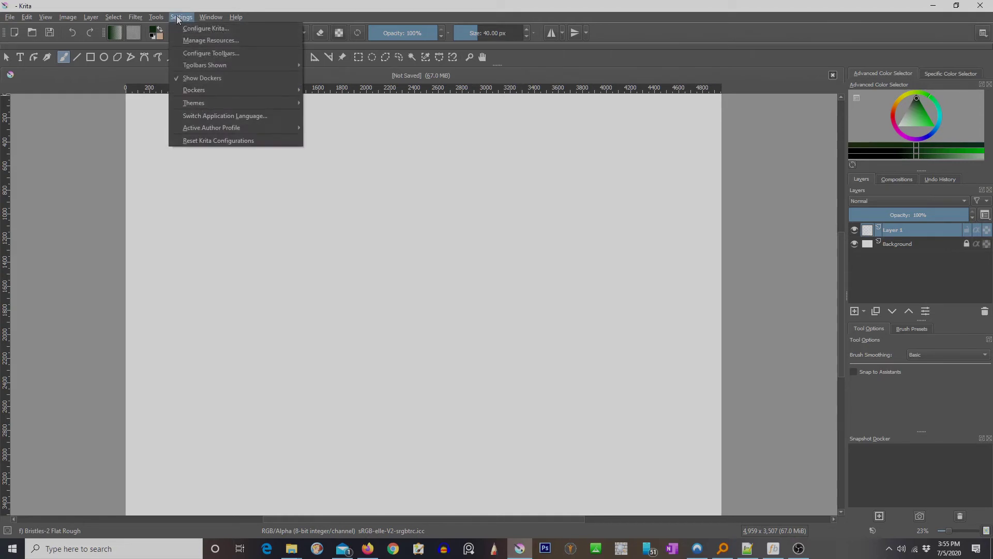
{"action": "left_click", "coordinate": [206, 29]}
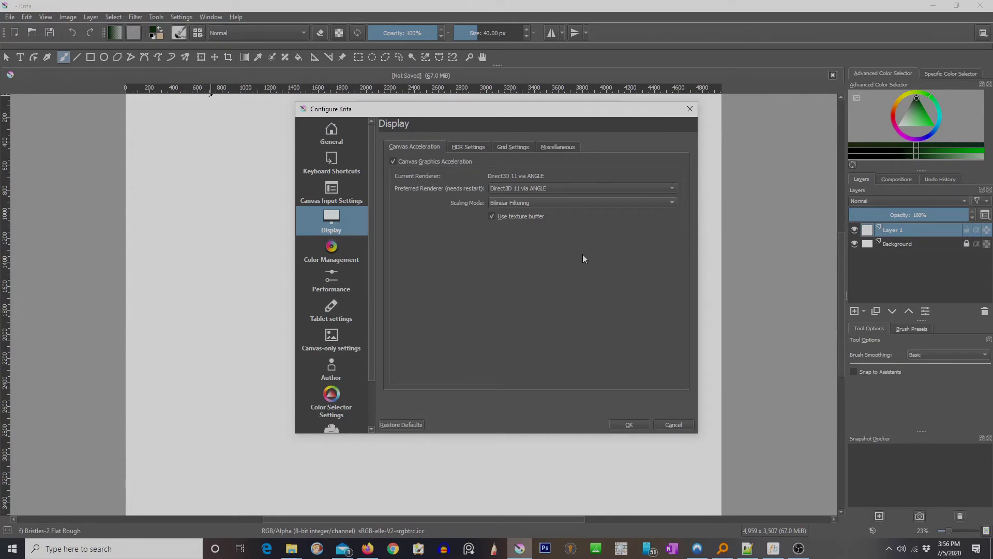
- Accept the preferences with OK to return to the blank canvas
{"action": "left_click", "coordinate": [622, 426]}
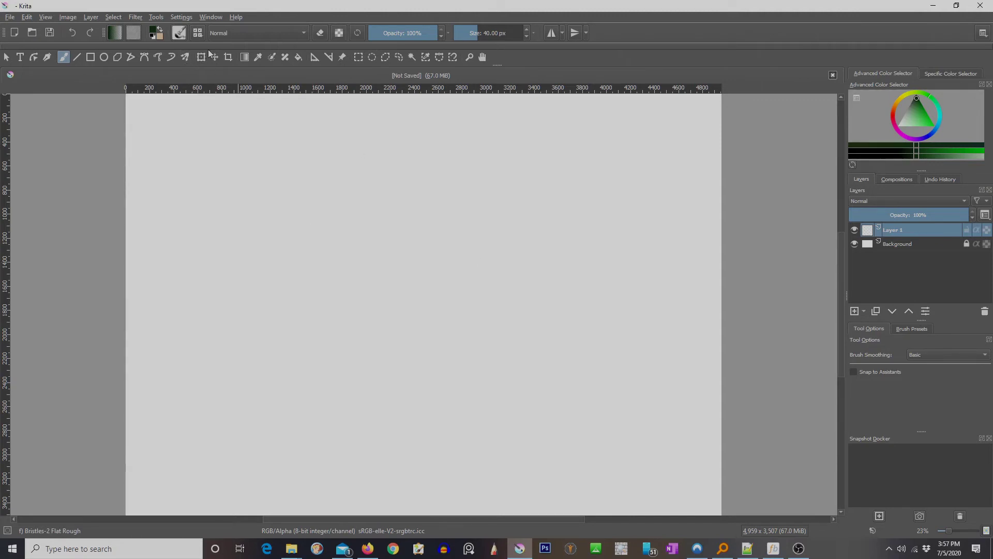
- With the Airbrush Soft preset, paint a green dab and several soft diagonal strokes, one dark
{"action": "left_click", "coordinate": [198, 33]}
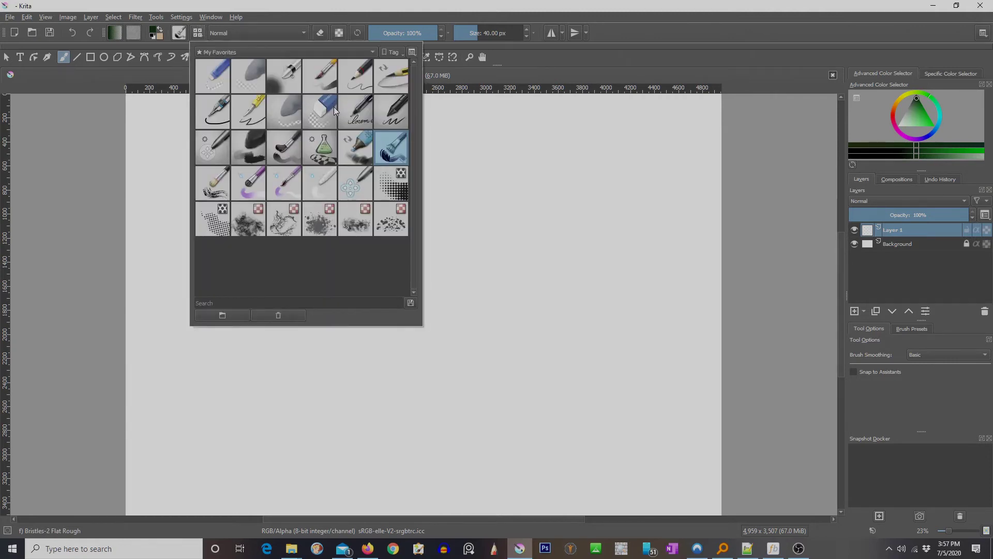
{"action": "left_click", "coordinate": [279, 82]}
{"action": "left_click", "coordinate": [500, 198]}
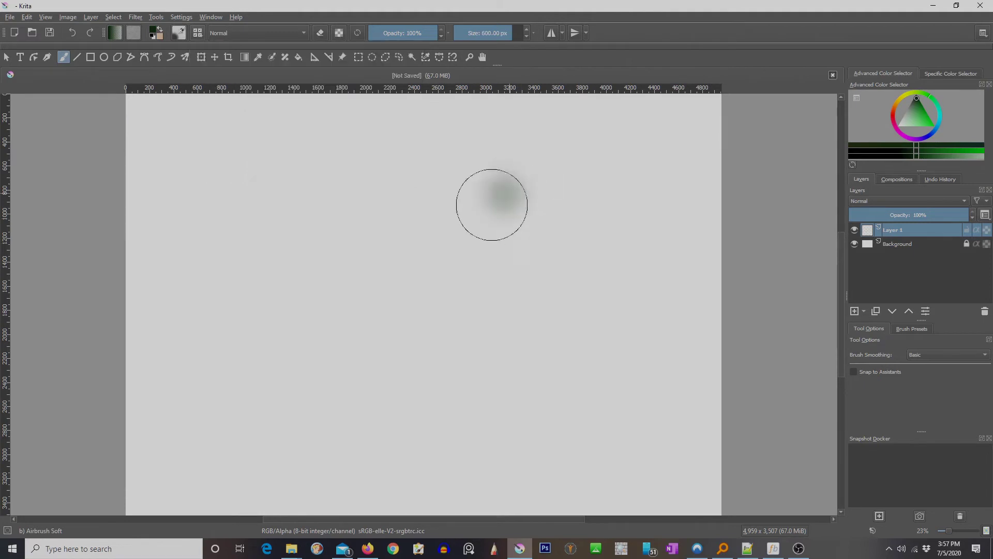
{"action": "mouse_move", "coordinate": [271, 195]}
{"action": "left_mouse_down"}
{"action": "mouse_move", "coordinate": [236, 199]}
{"action": "mouse_move", "coordinate": [262, 219]}
{"action": "mouse_move", "coordinate": [260, 202]}
{"action": "mouse_move", "coordinate": [185, 240]}
{"action": "mouse_move", "coordinate": [241, 255]}
{"action": "mouse_move", "coordinate": [275, 245]}
{"action": "mouse_move", "coordinate": [204, 344]}
{"action": "mouse_move", "coordinate": [364, 190]}
{"action": "left_mouse_up"}
{"action": "mouse_move", "coordinate": [299, 312]}
{"action": "left_mouse_down"}
{"action": "mouse_move", "coordinate": [374, 215]}
{"action": "mouse_move", "coordinate": [235, 361]}
{"action": "mouse_move", "coordinate": [281, 358]}
{"action": "left_mouse_up"}
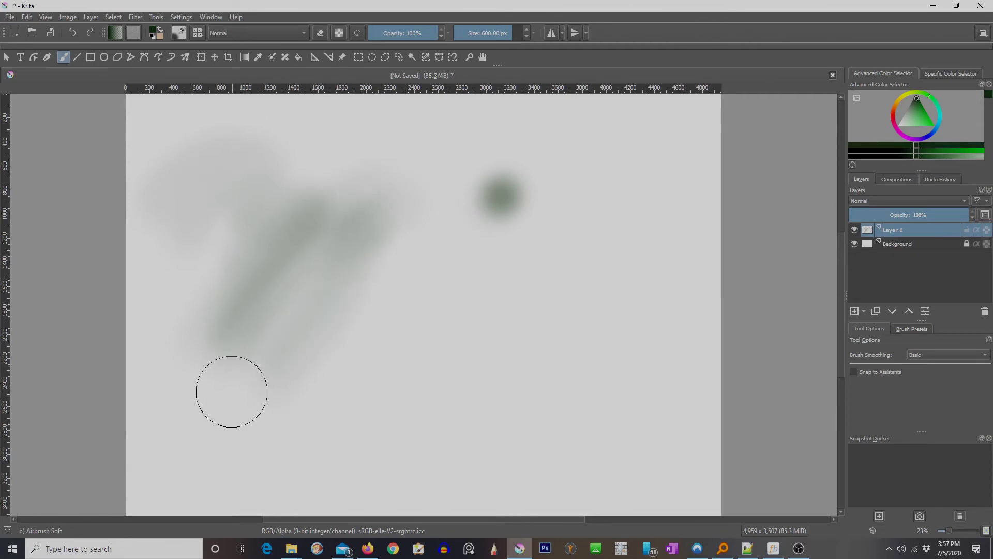
{"action": "mouse_move", "coordinate": [232, 388]}
{"action": "left_mouse_down"}
{"action": "mouse_move", "coordinate": [327, 270]}
{"action": "mouse_move", "coordinate": [384, 244]}
{"action": "left_mouse_up"}
{"action": "mouse_move", "coordinate": [272, 393]}
{"action": "left_mouse_down"}
{"action": "mouse_move", "coordinate": [297, 344]}
{"action": "mouse_move", "coordinate": [284, 381]}
{"action": "mouse_move", "coordinate": [206, 311]}
{"action": "mouse_move", "coordinate": [281, 266]}
{"action": "left_mouse_up"}
- Add a faint stroke on the right, then switch to the deevad 1e annotation pen preset
{"action": "mouse_move", "coordinate": [491, 282]}
{"action": "left_mouse_down"}
{"action": "mouse_move", "coordinate": [475, 319]}
{"action": "mouse_move", "coordinate": [414, 357]}
{"action": "left_mouse_up"}
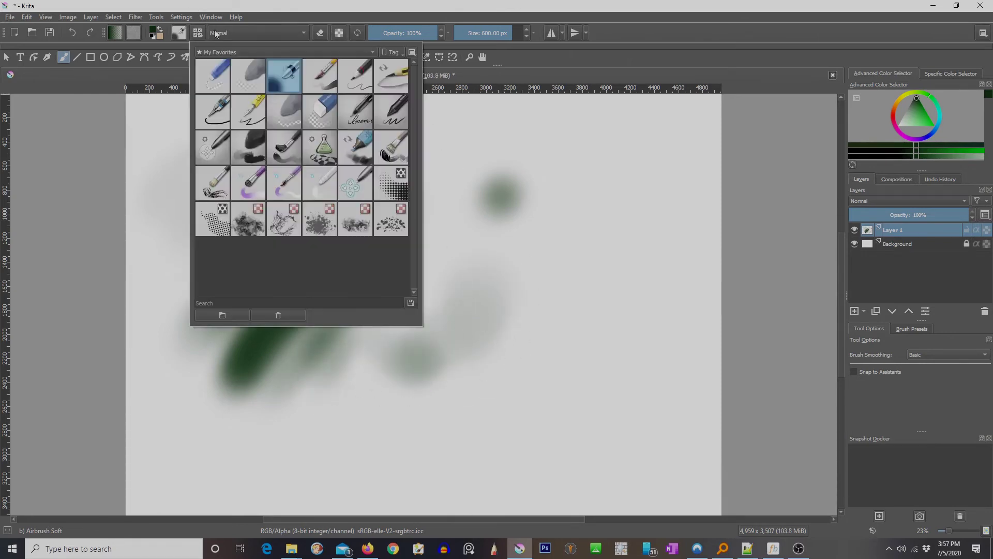
{"action": "left_click", "coordinate": [197, 33]}
{"action": "left_click", "coordinate": [361, 124]}
- Draw thin pen test lines, enlarge the brush to about 22 px, and paint a thick squiggle
{"action": "left_click", "coordinate": [569, 224]}
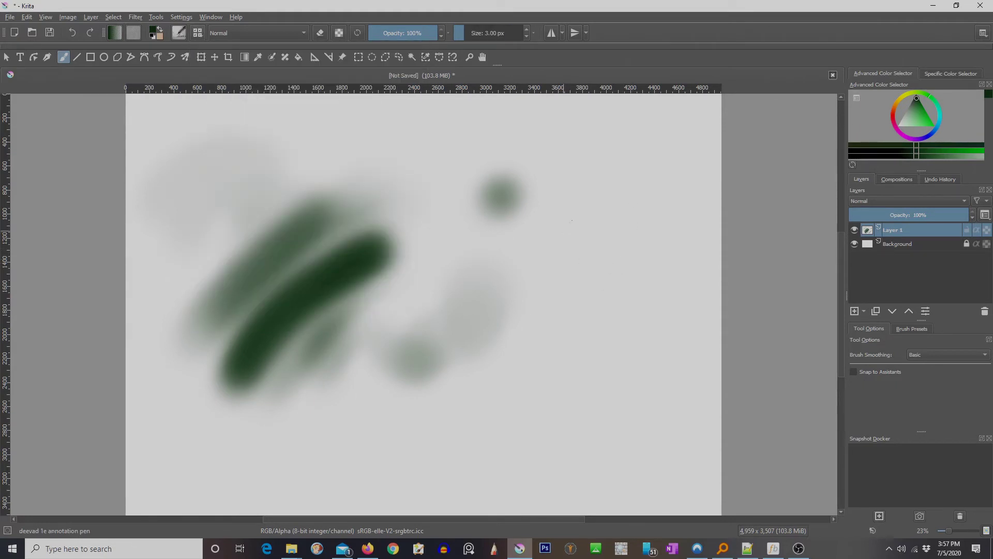
{"action": "mouse_move", "coordinate": [573, 220]}
{"action": "left_mouse_down"}
{"action": "mouse_move", "coordinate": [545, 250]}
{"action": "mouse_move", "coordinate": [578, 270]}
{"action": "left_mouse_up"}
{"action": "left_click_drag", "start_coordinate": [543, 303], "coordinate": [542, 314]}
{"action": "mouse_move", "coordinate": [541, 331]}
{"action": "left_mouse_down"}
{"action": "mouse_move", "coordinate": [589, 300]}
{"action": "mouse_move", "coordinate": [556, 325]}
{"action": "mouse_move", "coordinate": [546, 304]}
{"action": "mouse_move", "coordinate": [547, 313]}
{"action": "left_mouse_up"}
{"action": "mouse_move", "coordinate": [446, 182]}
{"action": "left_mouse_down"}
{"action": "mouse_move", "coordinate": [461, 179]}
{"action": "mouse_move", "coordinate": [454, 213]}
{"action": "left_mouse_up"}
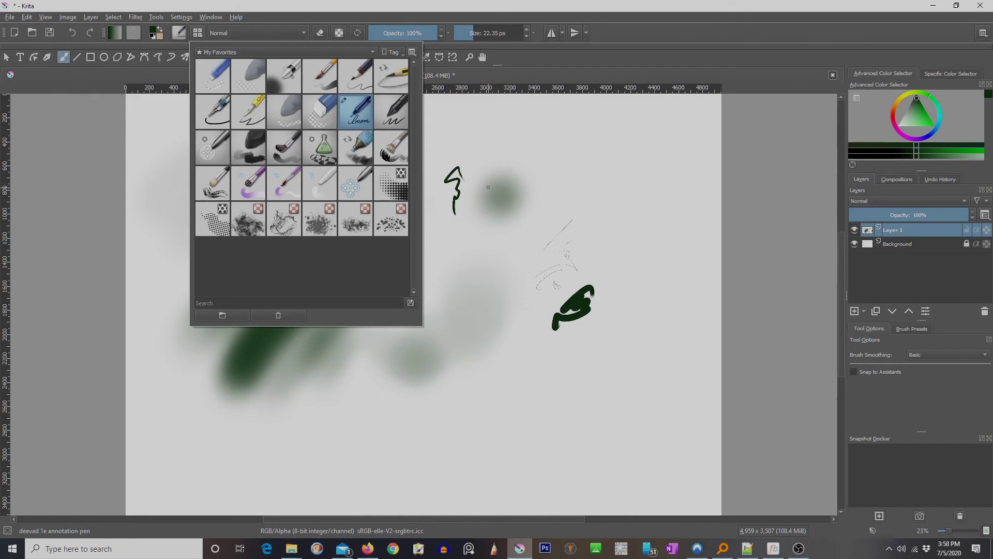
- Switch to Pencil-5 Tilted and draw short test strokes, enlarging it to about 86 px
{"action": "left_click", "coordinate": [396, 91]}
{"action": "left_click", "coordinate": [582, 180]}
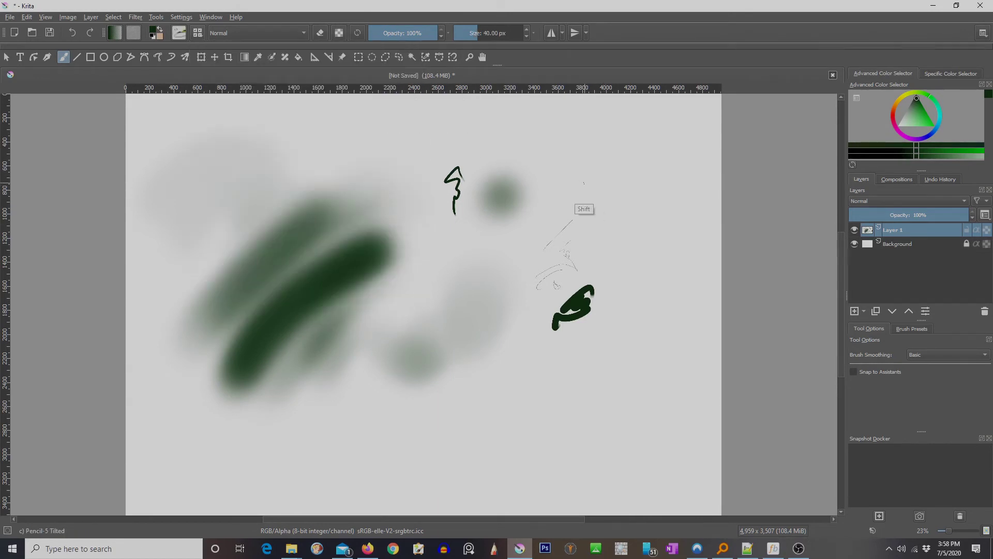
{"action": "mouse_move", "coordinate": [582, 180]}
{"action": "left_mouse_down"}
{"action": "mouse_move", "coordinate": [612, 170]}
{"action": "mouse_move", "coordinate": [546, 186]}
{"action": "left_mouse_up"}
{"action": "mouse_move", "coordinate": [554, 248]}
{"action": "left_mouse_down"}
{"action": "mouse_move", "coordinate": [536, 265]}
{"action": "mouse_move", "coordinate": [573, 208]}
{"action": "left_mouse_up"}
{"action": "left_click_drag", "start_coordinate": [557, 151], "coordinate": [516, 159]}
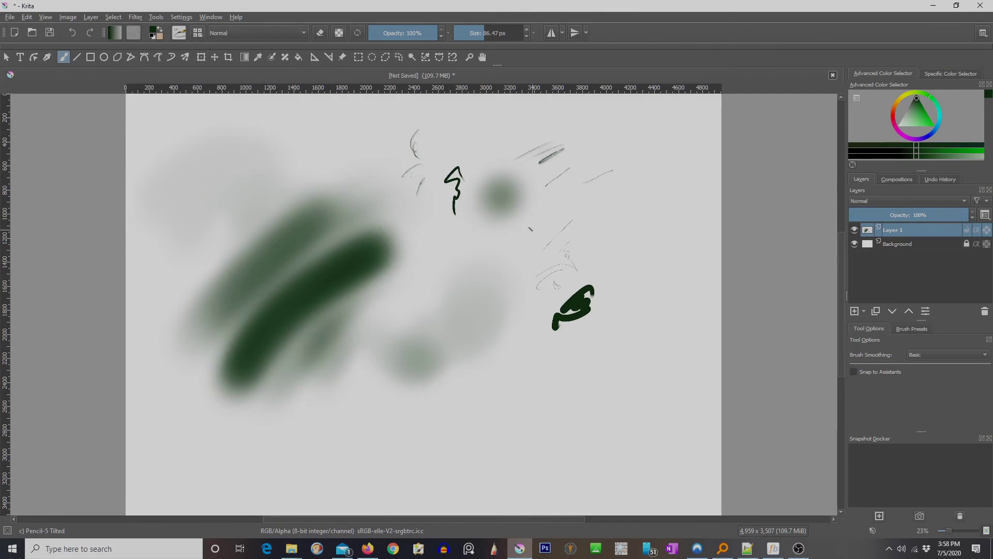
- At 376 px, sketch grey pencil strokes, arcs and hatching around the soft blobs
{"action": "left_click_drag", "start_coordinate": [483, 35], "coordinate": [504, 34]}
{"action": "mouse_move", "coordinate": [621, 209]}
{"action": "left_mouse_down"}
{"action": "mouse_move", "coordinate": [585, 238]}
{"action": "mouse_move", "coordinate": [626, 207]}
{"action": "mouse_move", "coordinate": [600, 259]}
{"action": "mouse_move", "coordinate": [608, 213]}
{"action": "left_mouse_up"}
{"action": "left_click_drag", "start_coordinate": [507, 299], "coordinate": [490, 339]}
{"action": "mouse_move", "coordinate": [450, 300]}
{"action": "left_mouse_down"}
{"action": "mouse_move", "coordinate": [455, 339]}
{"action": "mouse_move", "coordinate": [473, 342]}
{"action": "mouse_move", "coordinate": [494, 326]}
{"action": "mouse_move", "coordinate": [455, 330]}
{"action": "mouse_move", "coordinate": [450, 289]}
{"action": "left_mouse_up"}
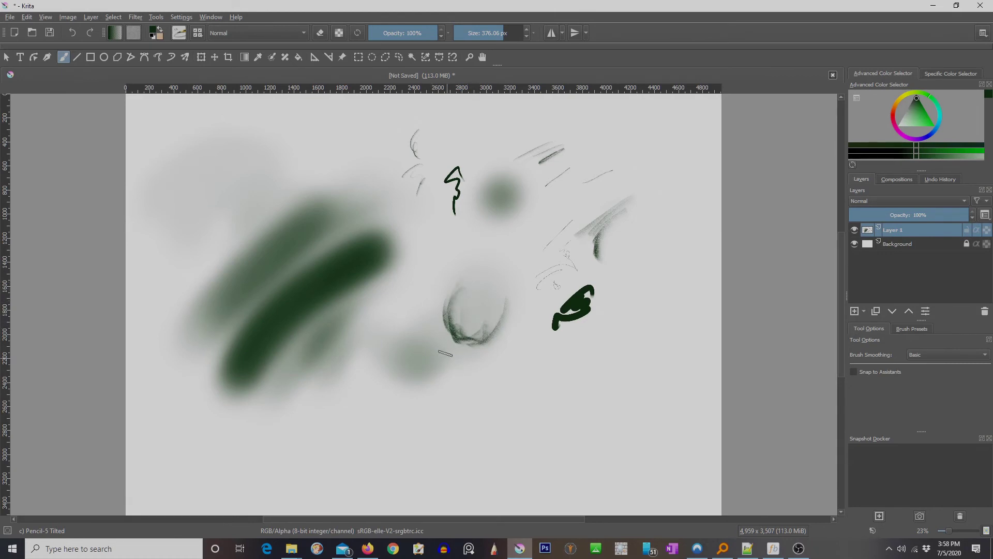
{"action": "left_click_drag", "start_coordinate": [448, 350], "coordinate": [398, 384]}
{"action": "left_click_drag", "start_coordinate": [379, 351], "coordinate": [405, 382]}
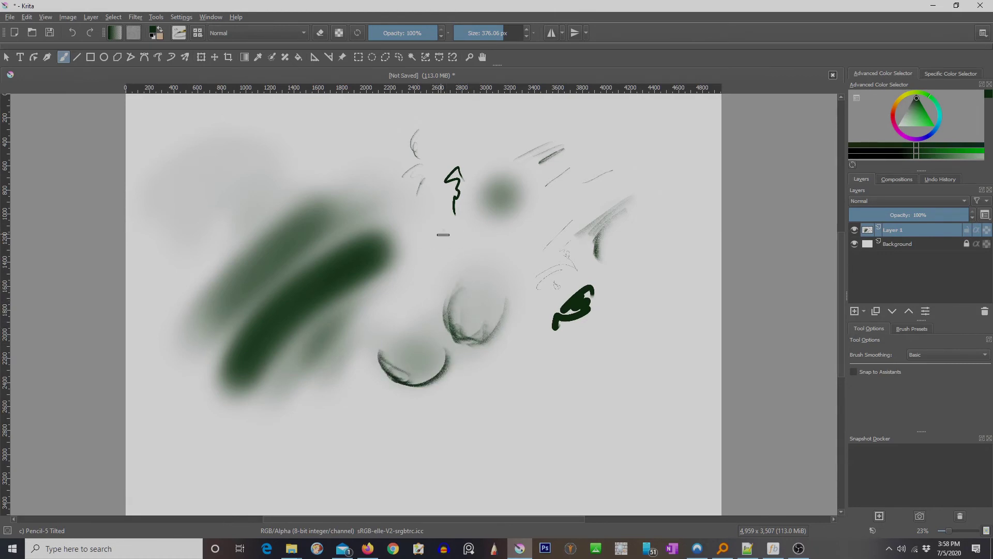
{"action": "left_click_drag", "start_coordinate": [436, 248], "coordinate": [430, 288]}
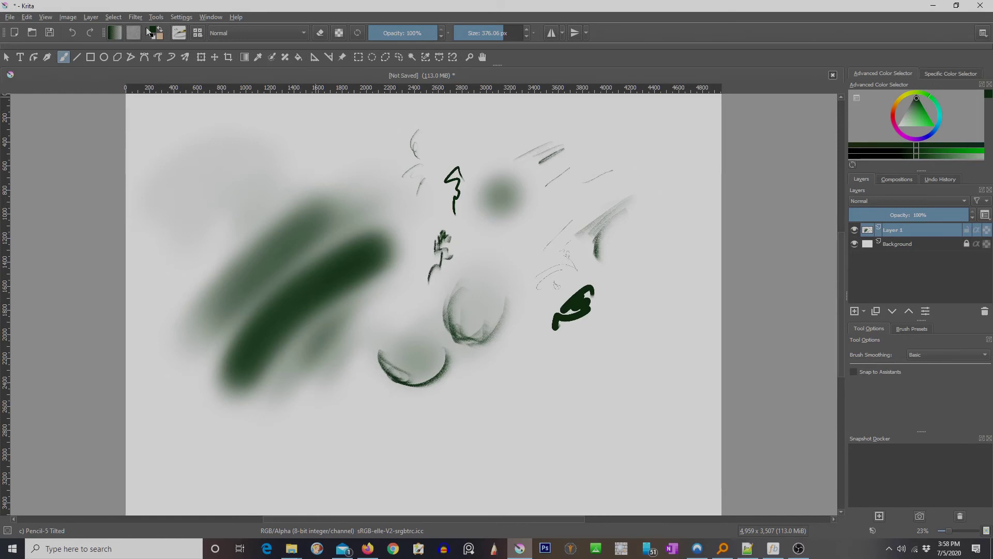
{"action": "left_click", "coordinate": [197, 32]}
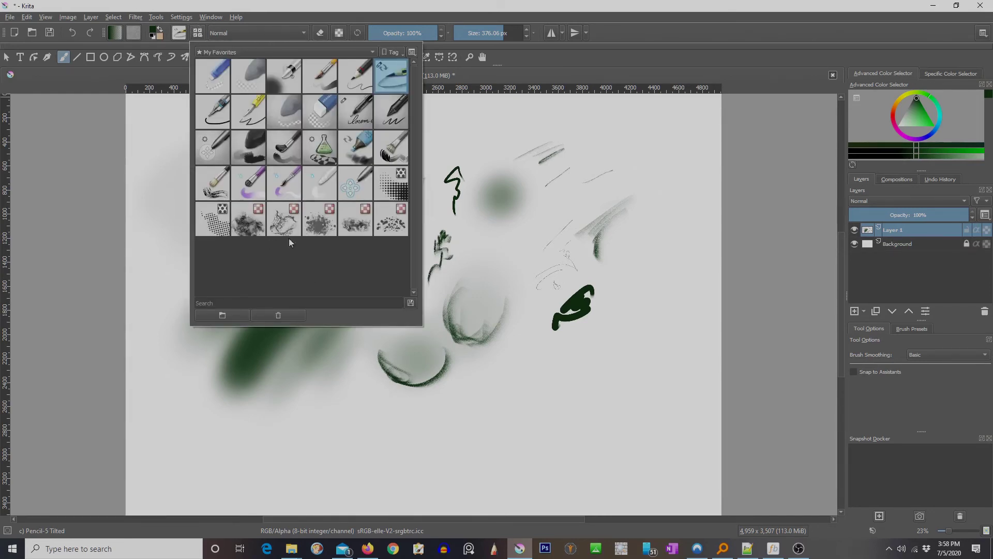
- Paint a Texture Crackles band along the bottom and right edges, then shrink the brush to 63 px
{"action": "left_click", "coordinate": [286, 222]}
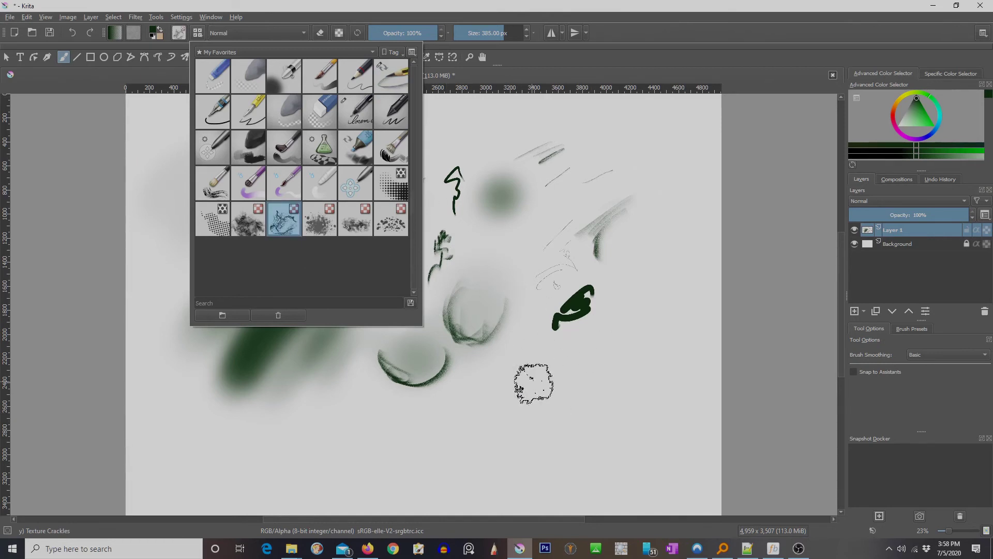
{"action": "mouse_move", "coordinate": [545, 388]}
{"action": "left_mouse_down"}
{"action": "mouse_move", "coordinate": [573, 388]}
{"action": "mouse_move", "coordinate": [550, 393]}
{"action": "mouse_move", "coordinate": [529, 381]}
{"action": "mouse_move", "coordinate": [546, 396]}
{"action": "mouse_move", "coordinate": [543, 370]}
{"action": "mouse_move", "coordinate": [510, 434]}
{"action": "mouse_move", "coordinate": [513, 388]}
{"action": "mouse_move", "coordinate": [427, 435]}
{"action": "mouse_move", "coordinate": [441, 413]}
{"action": "mouse_move", "coordinate": [317, 425]}
{"action": "mouse_move", "coordinate": [275, 447]}
{"action": "mouse_move", "coordinate": [468, 442]}
{"action": "mouse_move", "coordinate": [646, 462]}
{"action": "mouse_move", "coordinate": [447, 445]}
{"action": "mouse_move", "coordinate": [548, 418]}
{"action": "mouse_move", "coordinate": [581, 421]}
{"action": "mouse_move", "coordinate": [603, 345]}
{"action": "mouse_move", "coordinate": [642, 348]}
{"action": "mouse_move", "coordinate": [639, 310]}
{"action": "mouse_move", "coordinate": [616, 275]}
{"action": "mouse_move", "coordinate": [641, 306]}
{"action": "mouse_move", "coordinate": [651, 264]}
{"action": "mouse_move", "coordinate": [645, 217]}
{"action": "mouse_move", "coordinate": [654, 223]}
{"action": "mouse_move", "coordinate": [673, 192]}
{"action": "mouse_move", "coordinate": [667, 167]}
{"action": "mouse_move", "coordinate": [646, 156]}
{"action": "mouse_move", "coordinate": [701, 178]}
{"action": "mouse_move", "coordinate": [579, 146]}
{"action": "left_mouse_up"}
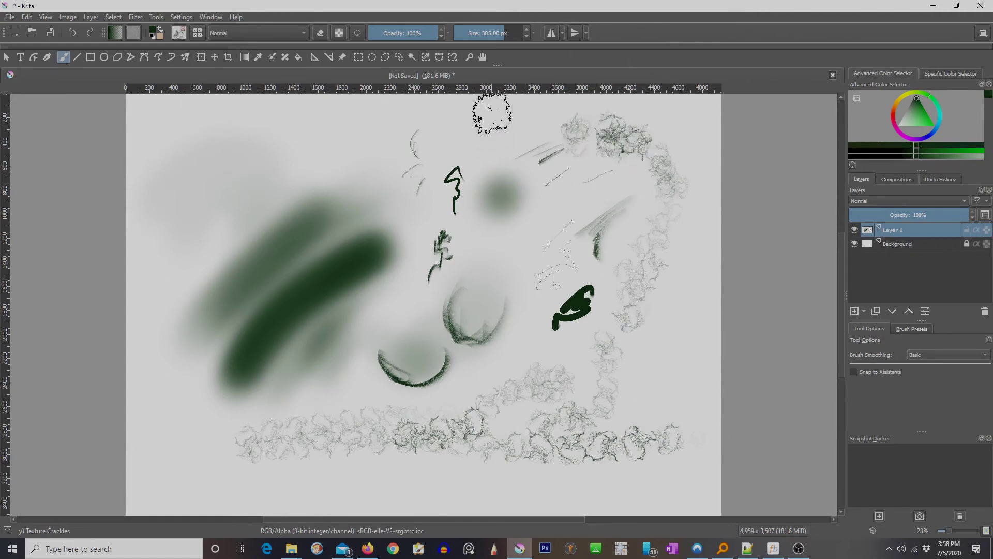
{"action": "left_click_drag", "start_coordinate": [501, 32], "coordinate": [481, 33]}
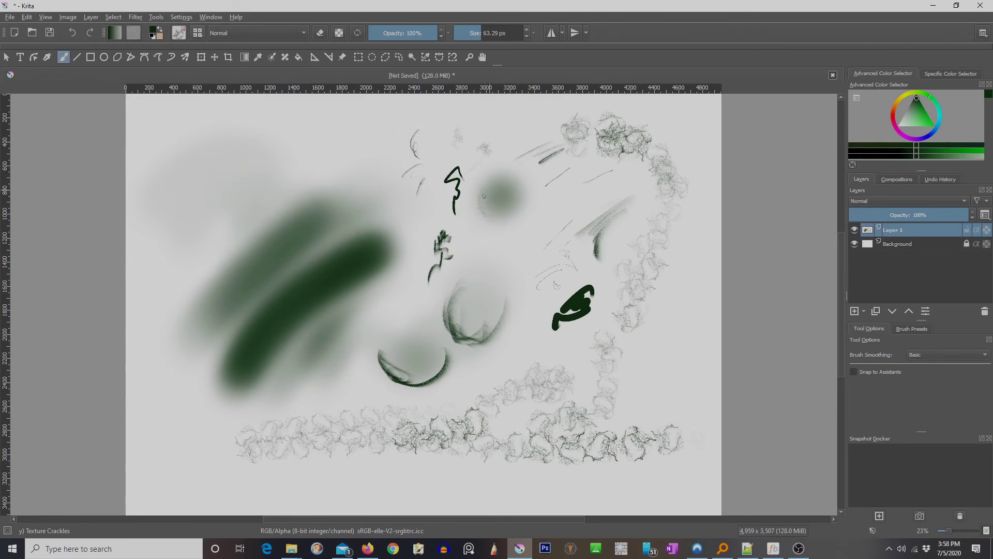
- Switch the brush to the Texture Random Particles preset from the favourite brushes
{"action": "left_click", "coordinate": [179, 33]}
{"action": "left_click", "coordinate": [198, 33]}
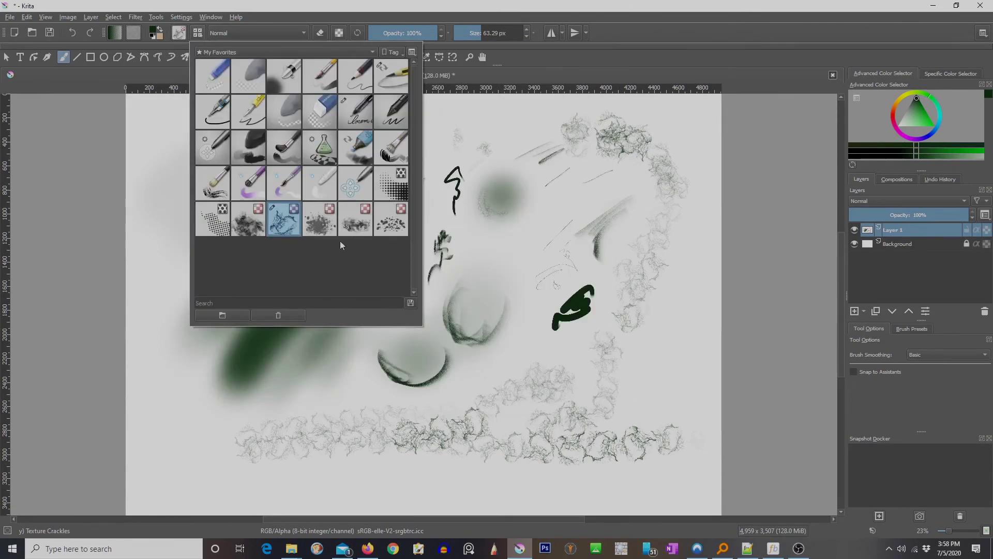
{"action": "left_click", "coordinate": [394, 226]}
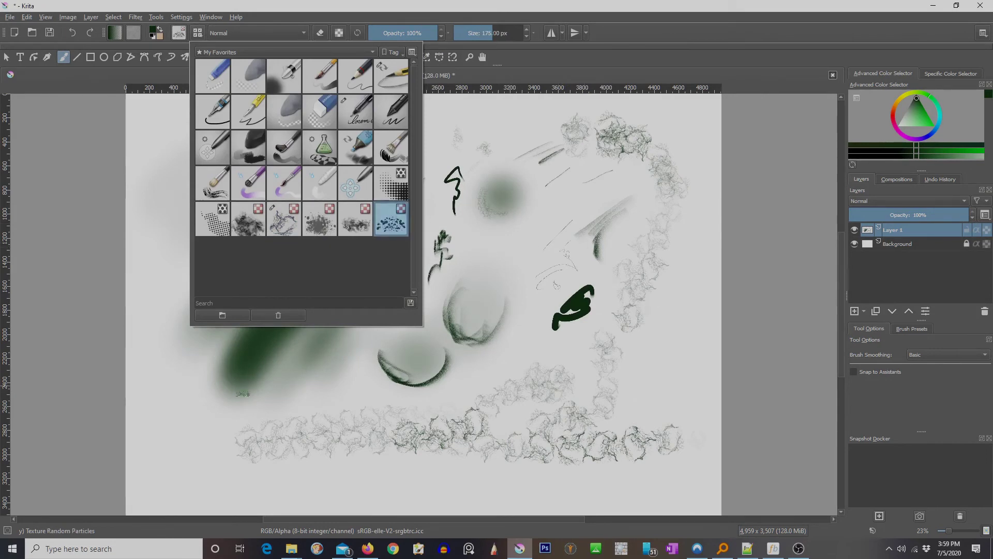
{"action": "left_click", "coordinate": [362, 384]}
- Paint sweeping particle strokes below the dark green stroke and near the bottom-left corner
{"action": "left_click", "coordinate": [354, 383]}
{"action": "mouse_move", "coordinate": [353, 383]}
{"action": "left_mouse_down"}
{"action": "mouse_move", "coordinate": [379, 387]}
{"action": "mouse_move", "coordinate": [306, 399]}
{"action": "left_mouse_up"}
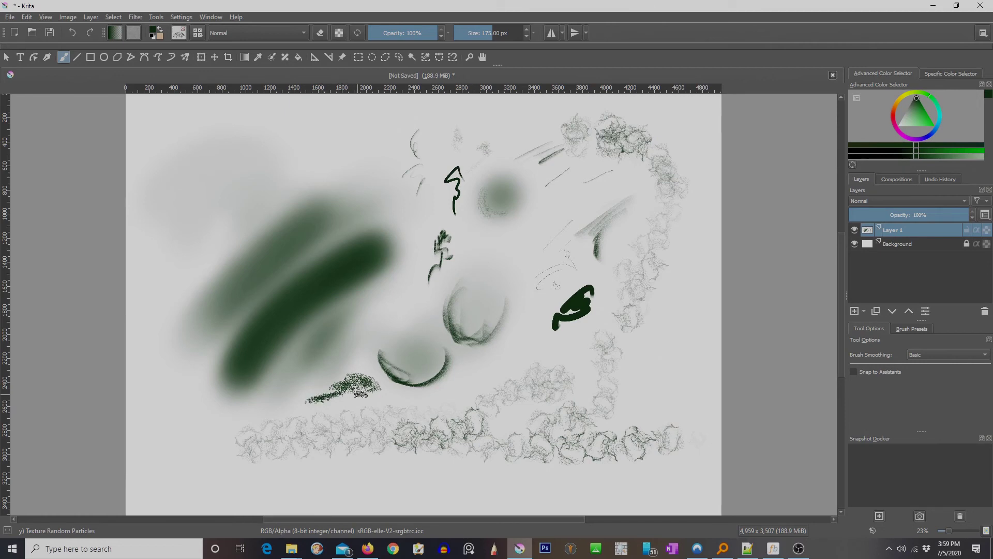
{"action": "left_click_drag", "start_coordinate": [252, 454], "coordinate": [318, 438]}
- Build a tall, widened particle clump near the right edge, then reopen the favourite brushes
{"action": "mouse_move", "coordinate": [693, 308]}
{"action": "left_mouse_down"}
{"action": "mouse_move", "coordinate": [698, 326]}
{"action": "mouse_move", "coordinate": [689, 289]}
{"action": "mouse_move", "coordinate": [681, 319]}
{"action": "mouse_move", "coordinate": [675, 280]}
{"action": "mouse_move", "coordinate": [654, 318]}
{"action": "left_mouse_up"}
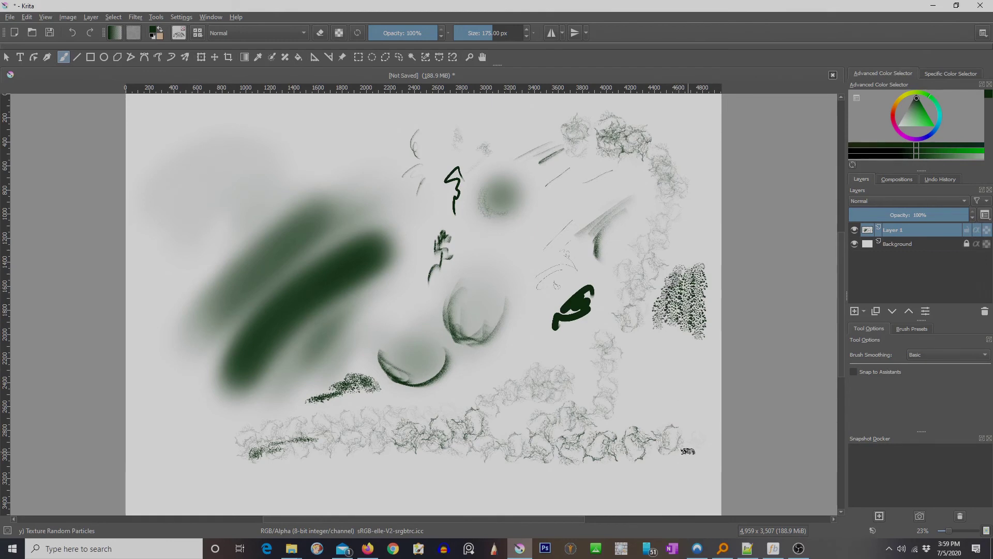
{"action": "left_click_drag", "start_coordinate": [711, 281], "coordinate": [706, 319]}
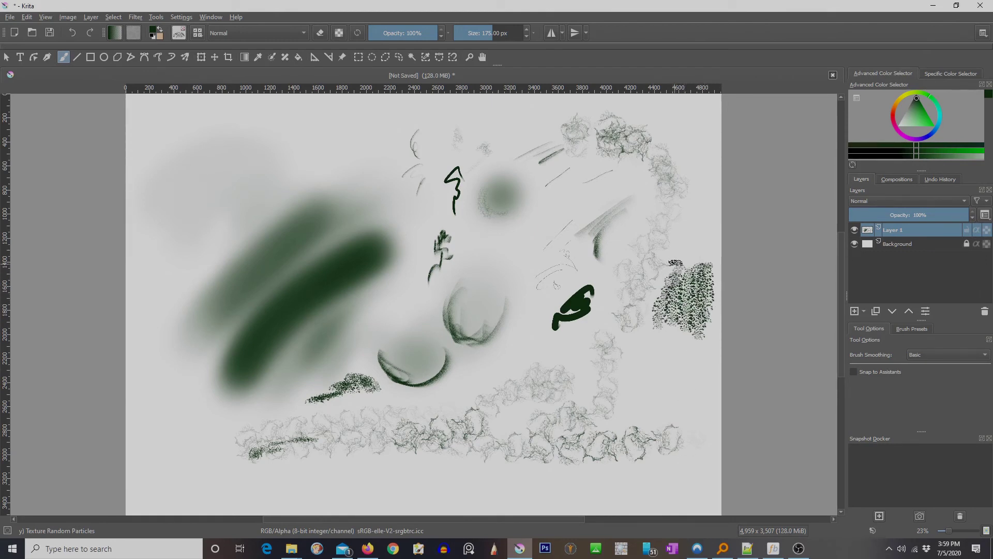
{"action": "left_click_drag", "start_coordinate": [641, 282], "coordinate": [680, 259]}
{"action": "left_click", "coordinate": [197, 33]}
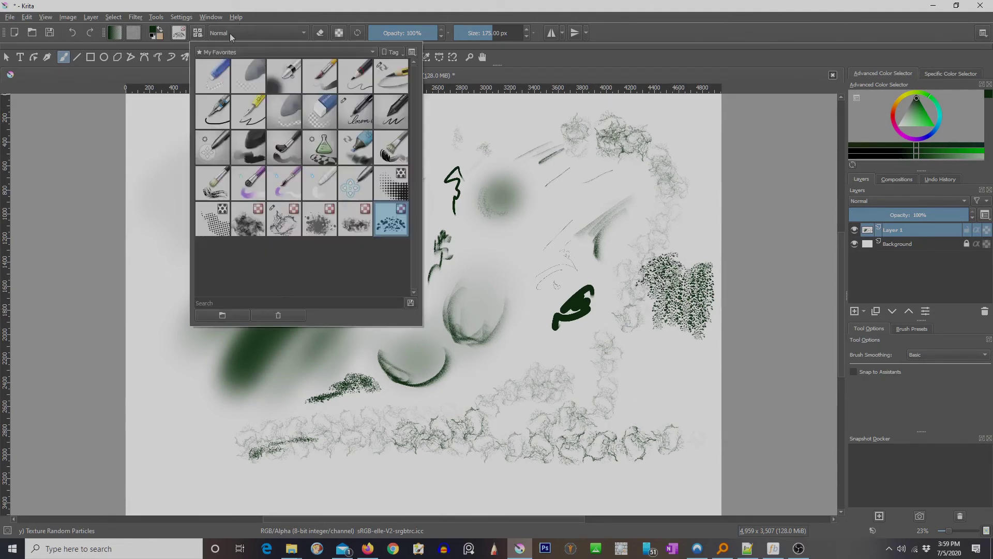
- Select the Dry Brushing preset, enlarge it to about 364 px and paint dark strokes near the top
{"action": "left_click", "coordinate": [217, 182]}
{"action": "left_click", "coordinate": [481, 193]}
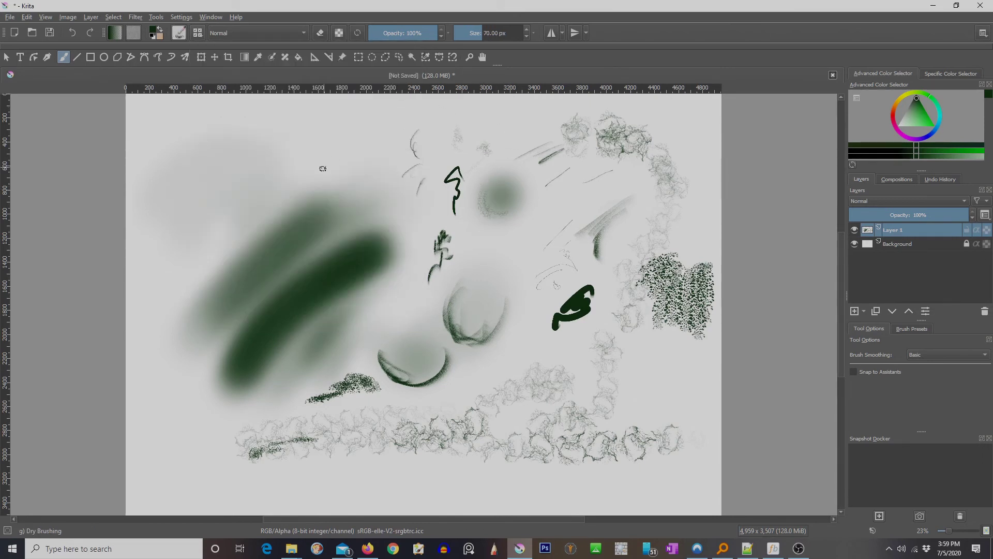
{"action": "left_click_drag", "start_coordinate": [481, 34], "coordinate": [503, 34]}
{"action": "mouse_move", "coordinate": [357, 148]}
{"action": "left_mouse_down"}
{"action": "mouse_move", "coordinate": [370, 158]}
{"action": "mouse_move", "coordinate": [341, 168]}
{"action": "left_mouse_up"}
- Add dry-brush hatching down the left side and speckled marks near the centre, then reopen favourites
{"action": "mouse_move", "coordinate": [296, 145]}
{"action": "left_mouse_down"}
{"action": "mouse_move", "coordinate": [252, 156]}
{"action": "mouse_move", "coordinate": [221, 221]}
{"action": "mouse_move", "coordinate": [195, 243]}
{"action": "mouse_move", "coordinate": [199, 287]}
{"action": "mouse_move", "coordinate": [204, 280]}
{"action": "mouse_move", "coordinate": [158, 316]}
{"action": "mouse_move", "coordinate": [200, 321]}
{"action": "left_mouse_up"}
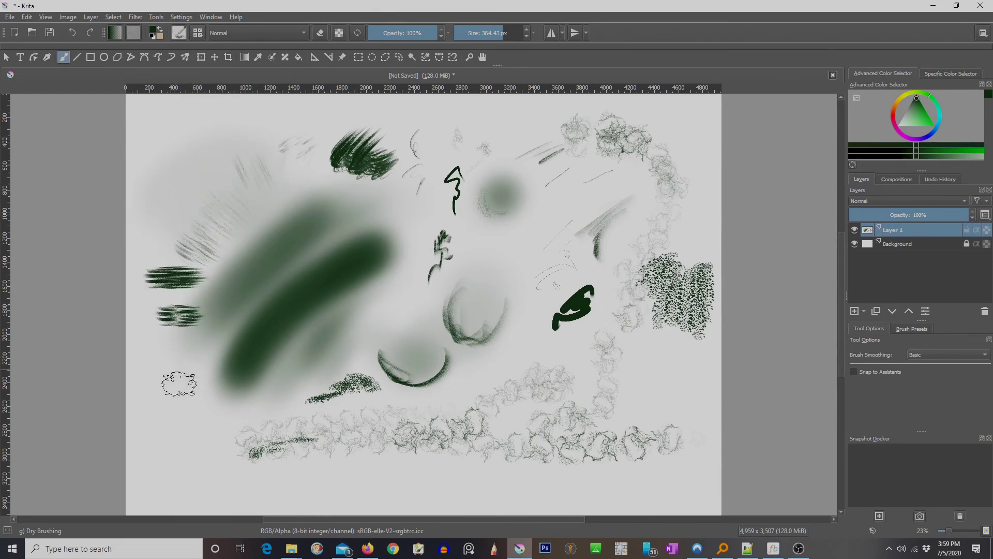
{"action": "mouse_move", "coordinate": [160, 351]}
{"action": "left_mouse_down"}
{"action": "mouse_move", "coordinate": [158, 389]}
{"action": "mouse_move", "coordinate": [212, 388]}
{"action": "mouse_move", "coordinate": [223, 404]}
{"action": "left_mouse_up"}
{"action": "mouse_move", "coordinate": [207, 157]}
{"action": "left_mouse_down"}
{"action": "mouse_move", "coordinate": [220, 170]}
{"action": "mouse_move", "coordinate": [194, 150]}
{"action": "left_mouse_up"}
{"action": "left_click_drag", "start_coordinate": [192, 188], "coordinate": [182, 222]}
{"action": "mouse_move", "coordinate": [540, 317]}
{"action": "left_mouse_down"}
{"action": "mouse_move", "coordinate": [516, 283]}
{"action": "mouse_move", "coordinate": [528, 259]}
{"action": "mouse_move", "coordinate": [542, 261]}
{"action": "mouse_move", "coordinate": [517, 263]}
{"action": "mouse_move", "coordinate": [549, 264]}
{"action": "mouse_move", "coordinate": [528, 243]}
{"action": "left_mouse_up"}
{"action": "left_click", "coordinate": [199, 33]}
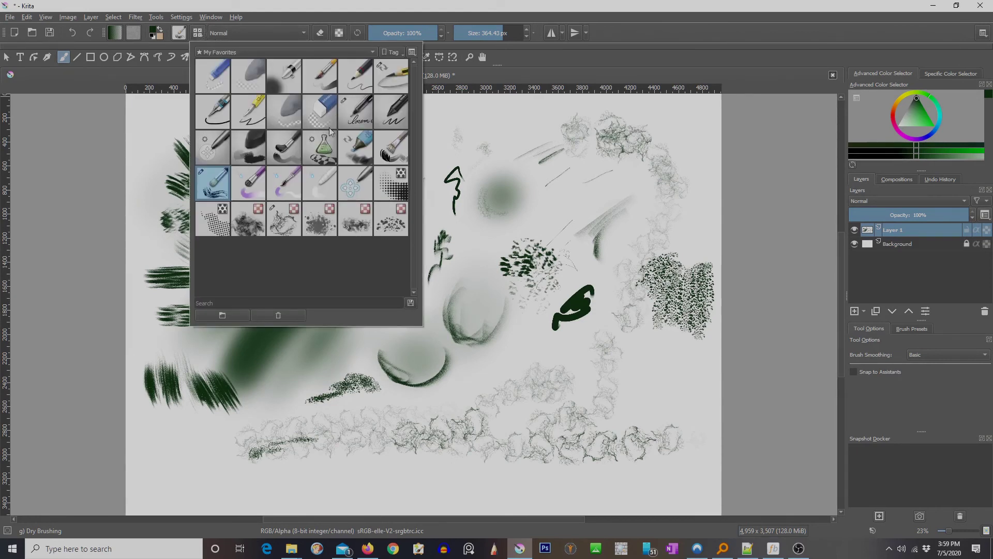
- Switch to Marker Dry, paint a short test stroke, then a wider one at 134 px lower right
{"action": "left_click", "coordinate": [362, 153]}
{"action": "left_click_drag", "start_coordinate": [643, 354], "coordinate": [638, 381]}
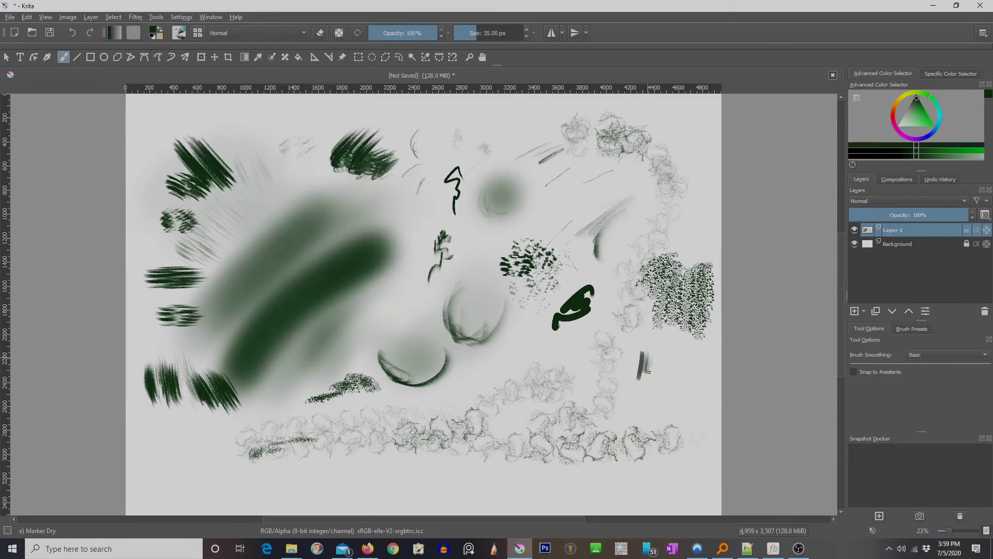
{"action": "left_click_drag", "start_coordinate": [472, 33], "coordinate": [489, 33]}
{"action": "mouse_move", "coordinate": [675, 374]}
{"action": "left_mouse_down"}
{"action": "mouse_move", "coordinate": [692, 355]}
{"action": "mouse_move", "coordinate": [670, 369]}
{"action": "mouse_move", "coordinate": [674, 356]}
{"action": "mouse_move", "coordinate": [671, 381]}
{"action": "mouse_move", "coordinate": [660, 363]}
{"action": "mouse_move", "coordinate": [666, 392]}
{"action": "mouse_move", "coordinate": [649, 379]}
{"action": "mouse_move", "coordinate": [660, 393]}
{"action": "mouse_move", "coordinate": [642, 389]}
{"action": "mouse_move", "coordinate": [651, 399]}
{"action": "mouse_move", "coordinate": [638, 387]}
{"action": "mouse_move", "coordinate": [655, 403]}
{"action": "left_mouse_up"}
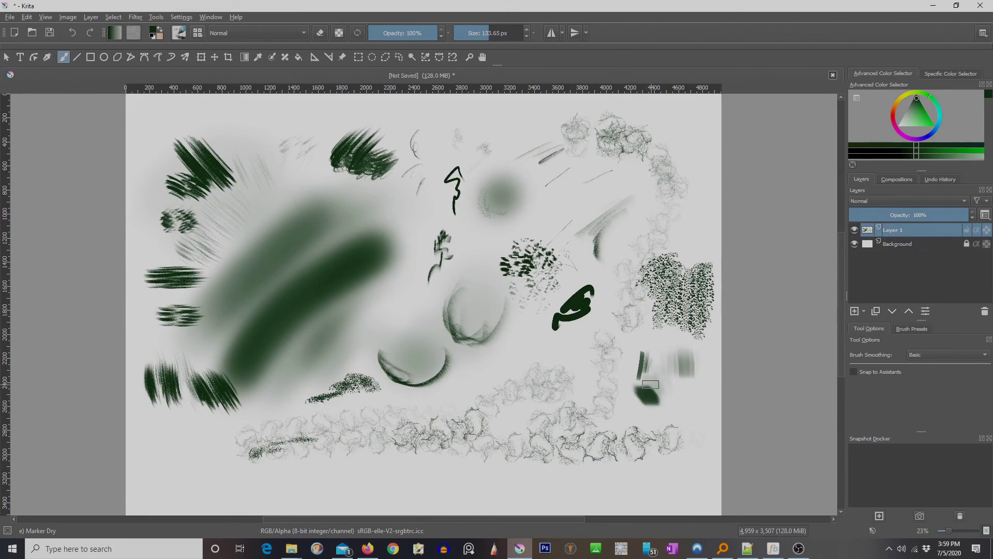
- Paint a thick dark marker band near the top, then shrink to ~18 px for thin curling strokes
{"action": "mouse_move", "coordinate": [582, 181]}
{"action": "left_mouse_down"}
{"action": "mouse_move", "coordinate": [536, 217]}
{"action": "mouse_move", "coordinate": [597, 180]}
{"action": "mouse_move", "coordinate": [533, 223]}
{"action": "left_mouse_up"}
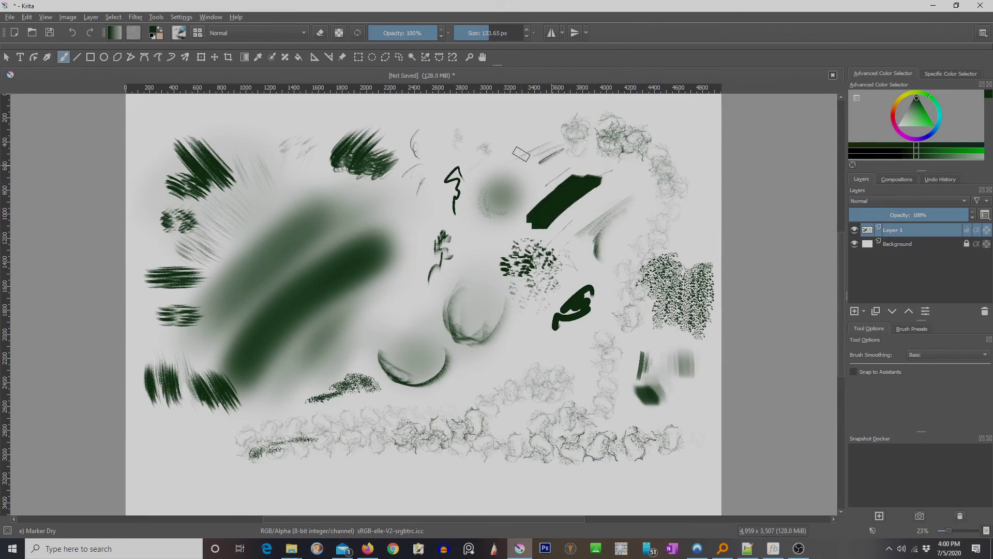
{"action": "mouse_move", "coordinate": [525, 117]}
{"action": "left_mouse_down"}
{"action": "mouse_move", "coordinate": [508, 123]}
{"action": "mouse_move", "coordinate": [509, 112]}
{"action": "mouse_move", "coordinate": [487, 131]}
{"action": "mouse_move", "coordinate": [481, 118]}
{"action": "mouse_move", "coordinate": [457, 126]}
{"action": "mouse_move", "coordinate": [440, 144]}
{"action": "mouse_move", "coordinate": [495, 122]}
{"action": "mouse_move", "coordinate": [424, 156]}
{"action": "mouse_move", "coordinate": [537, 124]}
{"action": "mouse_move", "coordinate": [525, 118]}
{"action": "mouse_move", "coordinate": [521, 131]}
{"action": "mouse_move", "coordinate": [426, 145]}
{"action": "mouse_move", "coordinate": [550, 132]}
{"action": "mouse_move", "coordinate": [409, 151]}
{"action": "mouse_move", "coordinate": [414, 157]}
{"action": "mouse_move", "coordinate": [411, 150]}
{"action": "left_mouse_up"}
{"action": "key", "text": "bracketleft"}
{"action": "key", "text": "bracketleft"}
{"action": "key", "text": "bracketleft"}
{"action": "key", "text": "bracketleft"}
{"action": "key", "text": "bracketleft"}
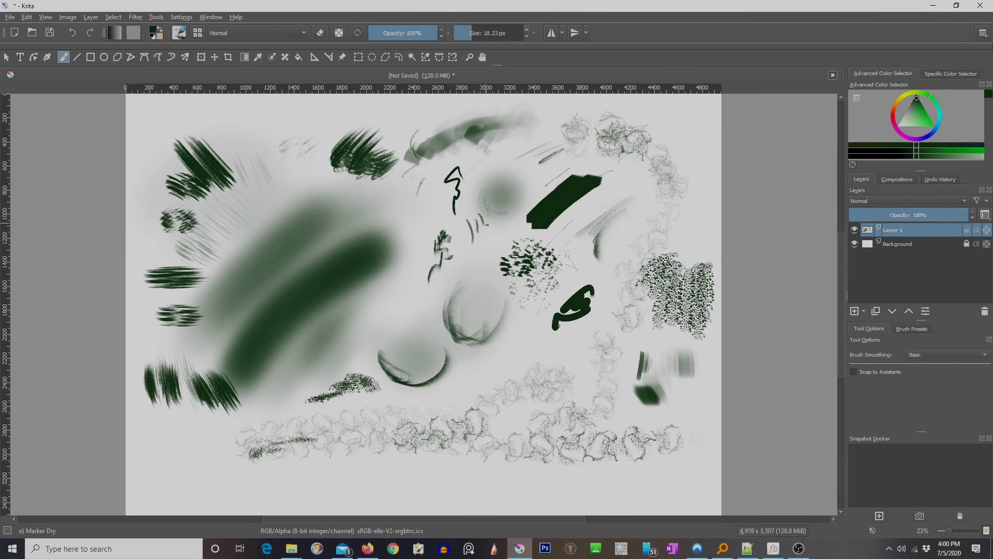
{"action": "left_click_drag", "start_coordinate": [479, 241], "coordinate": [503, 222]}
{"action": "left_click_drag", "start_coordinate": [508, 226], "coordinate": [497, 236]}
- Choose the deevad 2a paint sketch preset and paint short grey-green strokes below the centre
{"action": "left_click", "coordinate": [198, 34]}
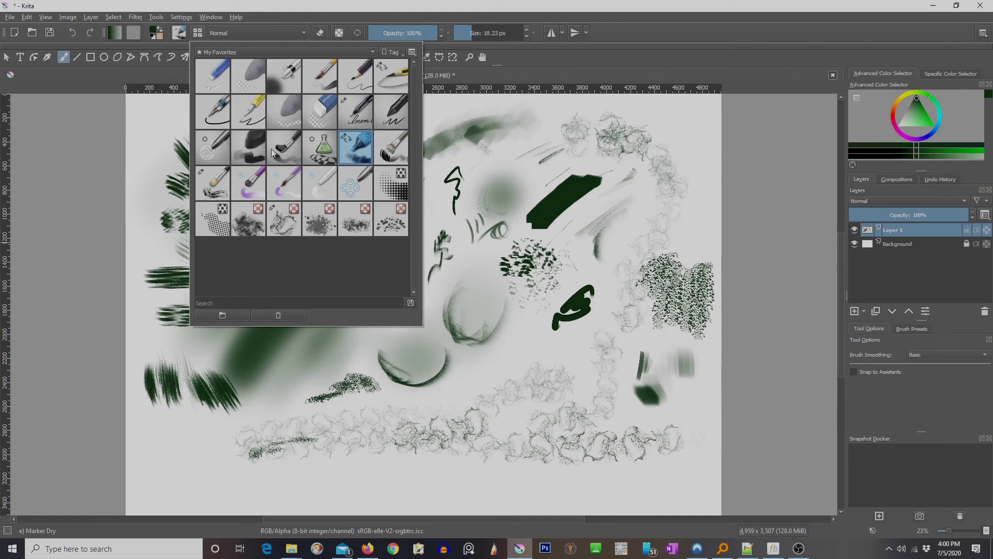
{"action": "left_click", "coordinate": [250, 151]}
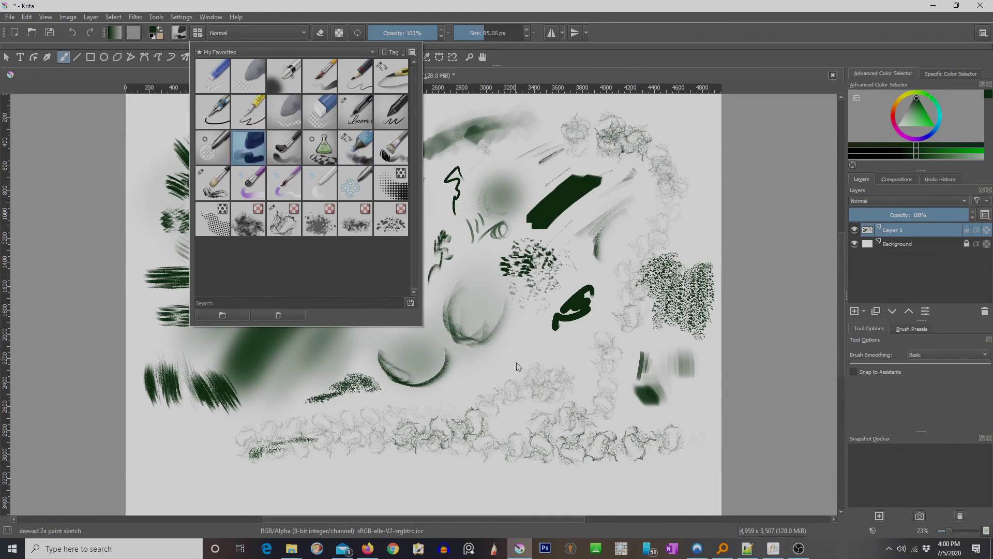
{"action": "mouse_move", "coordinate": [512, 341]}
{"action": "left_mouse_down"}
{"action": "mouse_move", "coordinate": [541, 339]}
{"action": "mouse_move", "coordinate": [537, 353]}
{"action": "mouse_move", "coordinate": [490, 353]}
{"action": "mouse_move", "coordinate": [507, 380]}
{"action": "left_mouse_up"}
{"action": "mouse_move", "coordinate": [473, 352]}
{"action": "left_mouse_down"}
{"action": "mouse_move", "coordinate": [474, 386]}
{"action": "mouse_move", "coordinate": [459, 386]}
{"action": "left_mouse_up"}
{"action": "left_click_drag", "start_coordinate": [560, 351], "coordinate": [582, 339]}
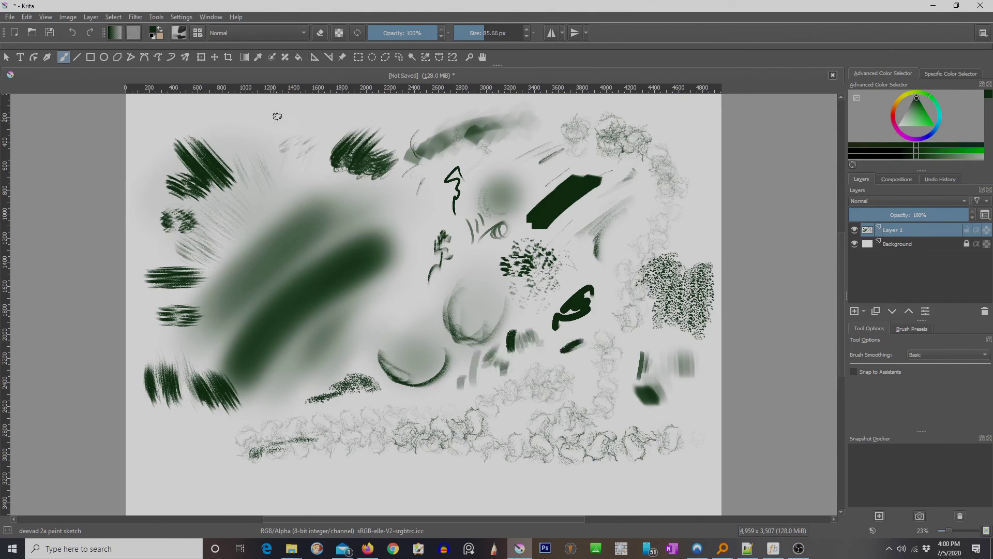
- Paint sketch strokes across the top and dark green strokes over the bottom tangle
{"action": "left_click_drag", "start_coordinate": [240, 124], "coordinate": [329, 118]}
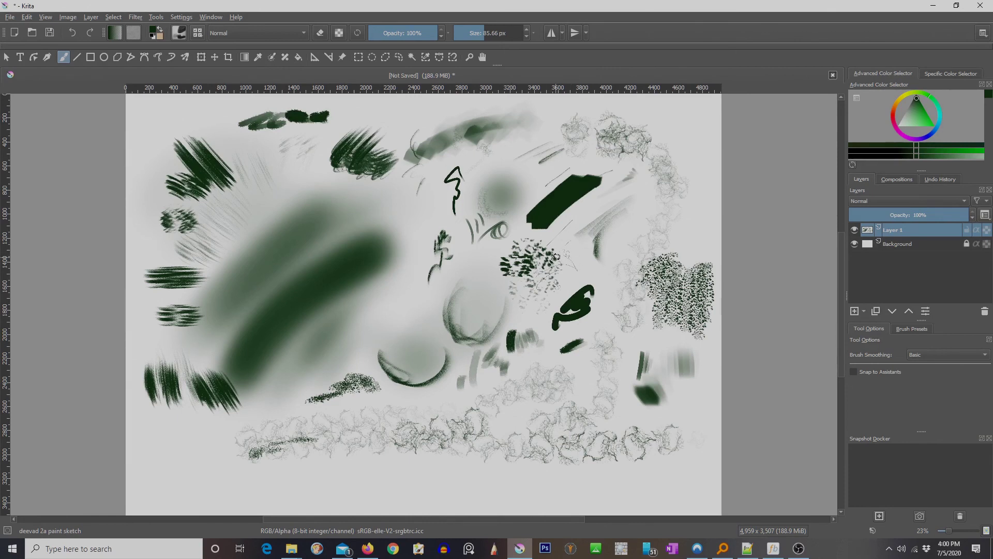
{"action": "mouse_move", "coordinate": [279, 443]}
{"action": "left_mouse_down"}
{"action": "mouse_move", "coordinate": [365, 429]}
{"action": "mouse_move", "coordinate": [519, 446]}
{"action": "left_mouse_up"}
{"action": "left_click_drag", "start_coordinate": [524, 449], "coordinate": [565, 448]}
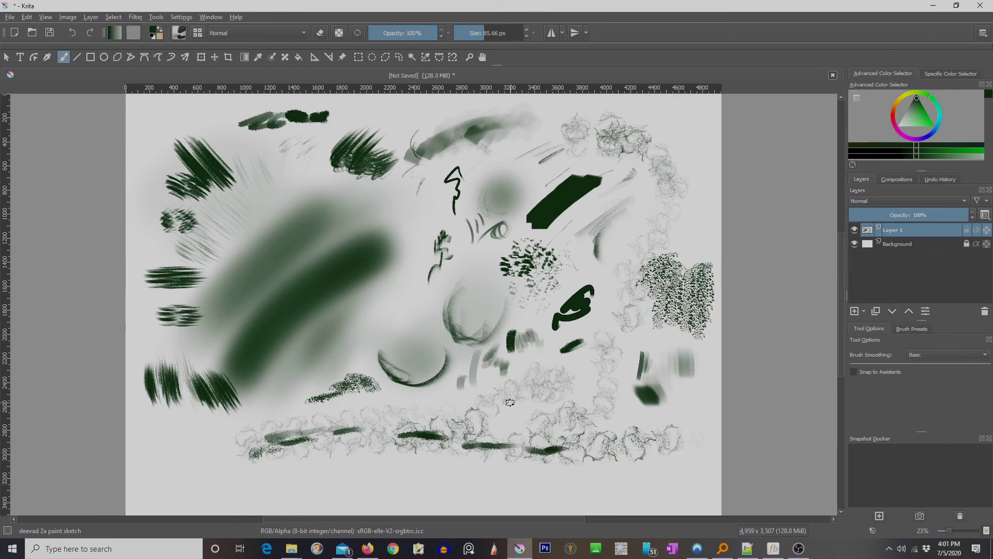
{"action": "mouse_move", "coordinate": [473, 424]}
{"action": "left_mouse_down"}
{"action": "mouse_move", "coordinate": [530, 385]}
{"action": "mouse_move", "coordinate": [548, 387]}
{"action": "left_mouse_up"}
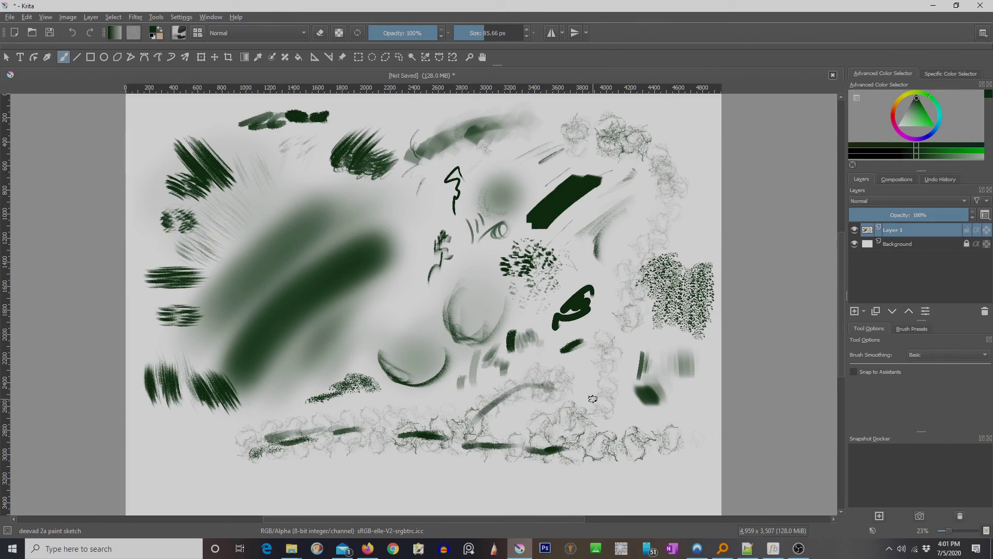
{"action": "mouse_move", "coordinate": [574, 445]}
{"action": "left_mouse_down"}
{"action": "mouse_move", "coordinate": [548, 439]}
{"action": "mouse_move", "coordinate": [562, 429]}
{"action": "mouse_move", "coordinate": [628, 441]}
{"action": "left_mouse_up"}
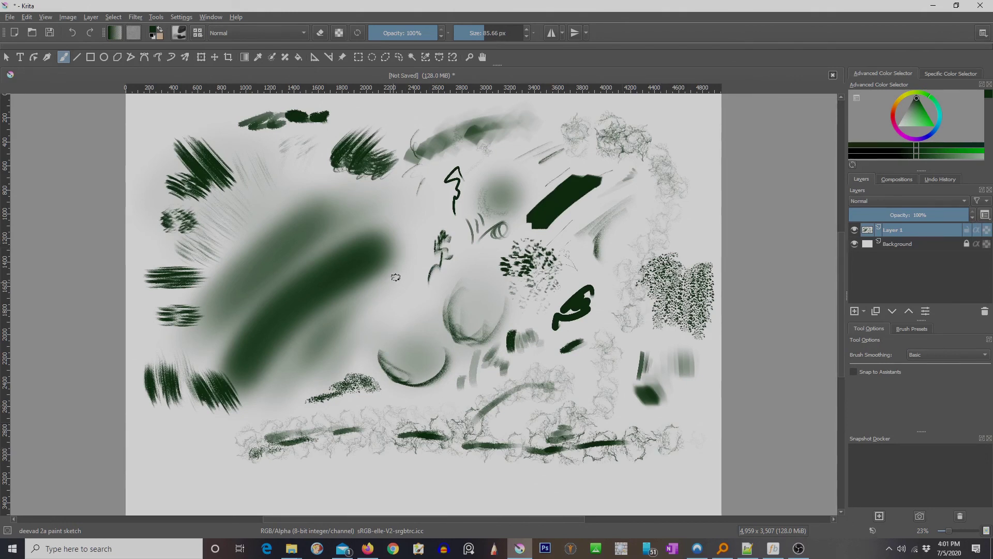
- Add grey and dark diagonal strokes through the middle and a soft grey scribble upper right
{"action": "mouse_move", "coordinate": [399, 268]}
{"action": "left_mouse_down"}
{"action": "mouse_move", "coordinate": [401, 244]}
{"action": "mouse_move", "coordinate": [405, 256]}
{"action": "mouse_move", "coordinate": [417, 249]}
{"action": "left_mouse_up"}
{"action": "mouse_move", "coordinate": [389, 282]}
{"action": "left_mouse_down"}
{"action": "mouse_move", "coordinate": [435, 235]}
{"action": "mouse_move", "coordinate": [467, 226]}
{"action": "mouse_move", "coordinate": [443, 219]}
{"action": "mouse_move", "coordinate": [463, 228]}
{"action": "left_mouse_up"}
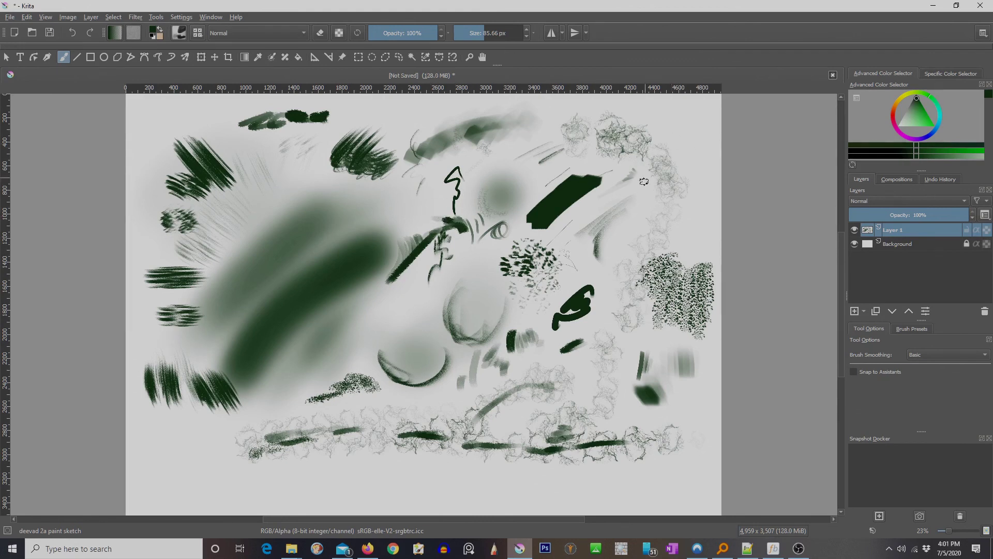
{"action": "mouse_move", "coordinate": [643, 188]}
{"action": "left_mouse_down"}
{"action": "mouse_move", "coordinate": [608, 201]}
{"action": "mouse_move", "coordinate": [640, 191]}
{"action": "mouse_move", "coordinate": [649, 207]}
{"action": "mouse_move", "coordinate": [623, 206]}
{"action": "mouse_move", "coordinate": [629, 231]}
{"action": "mouse_move", "coordinate": [638, 216]}
{"action": "mouse_move", "coordinate": [615, 213]}
{"action": "mouse_move", "coordinate": [633, 221]}
{"action": "mouse_move", "coordinate": [649, 191]}
{"action": "mouse_move", "coordinate": [644, 216]}
{"action": "mouse_move", "coordinate": [595, 228]}
{"action": "left_mouse_up"}
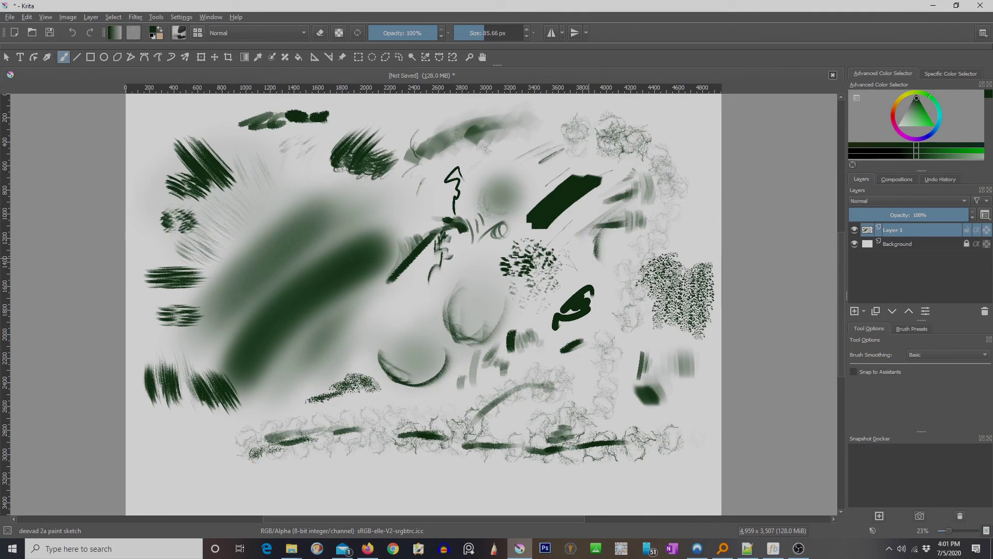